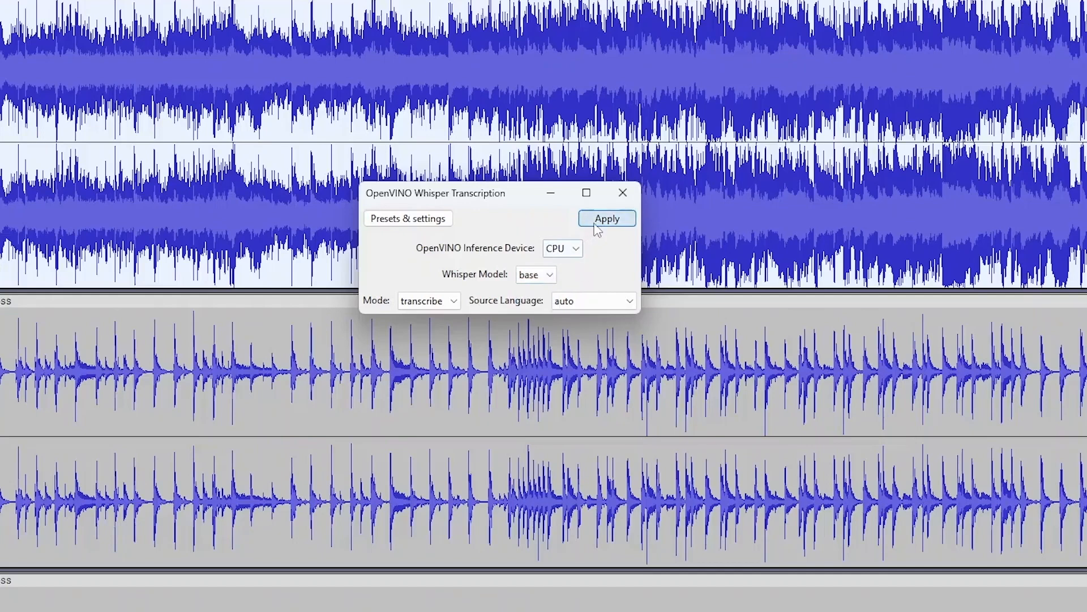
- Run OpenVINO Whisper Transcription on the CPU with the base model, transcribe mode and auto source language
click(605, 218)
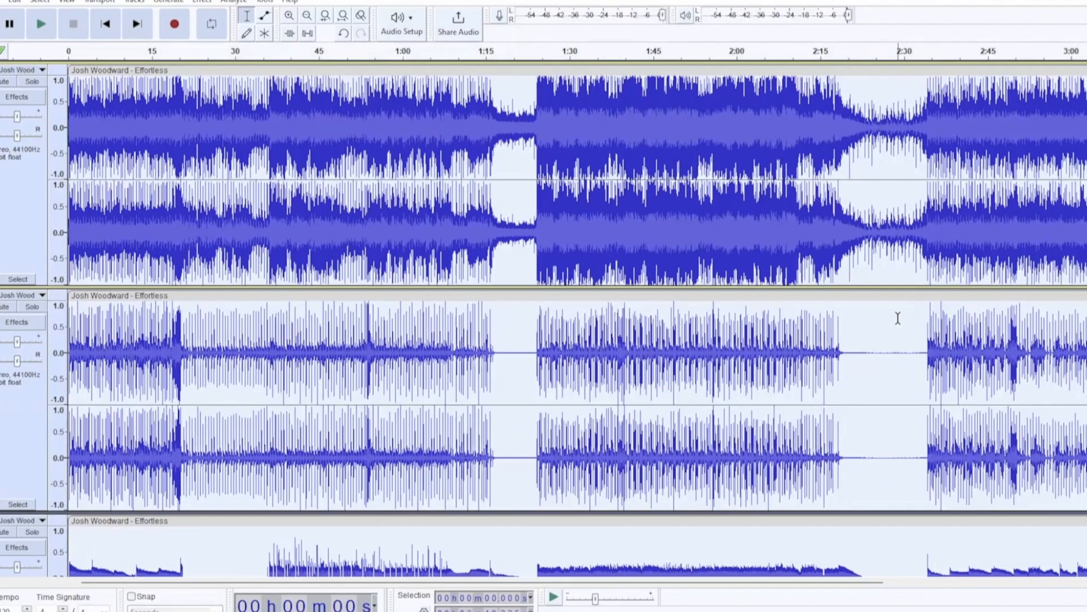
scroll(896, 363, down, 10)
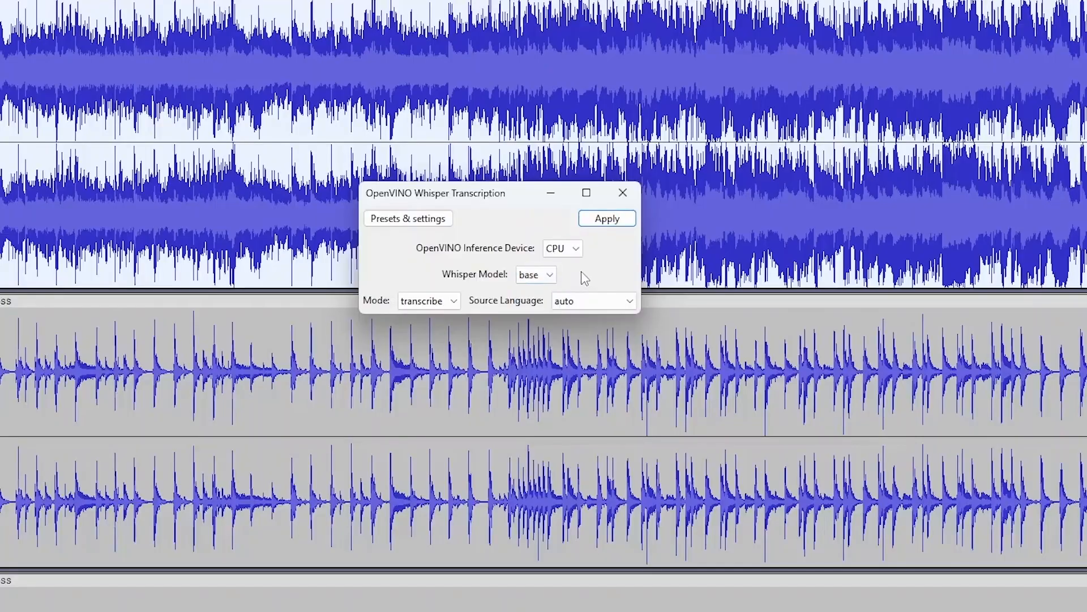
click(598, 225)
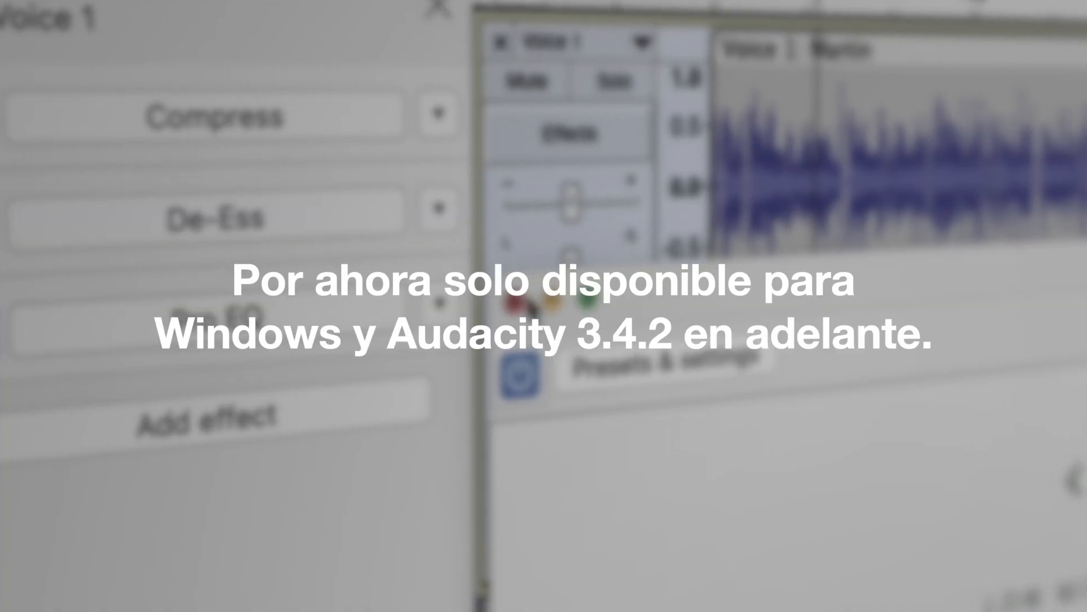
click(448, 211)
click(479, 269)
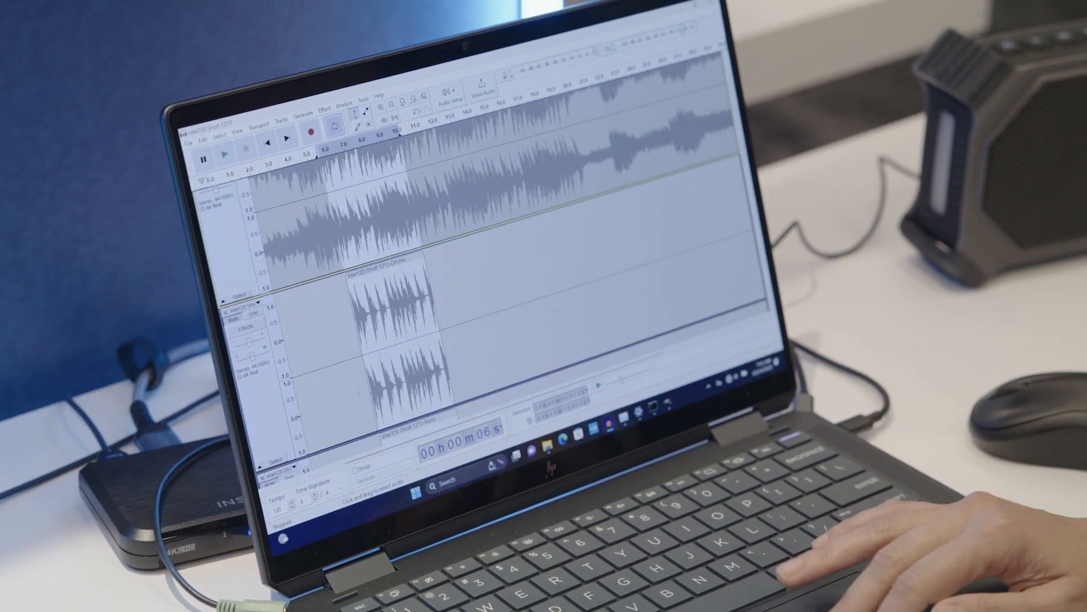
scroll(481, 255, down, 3)
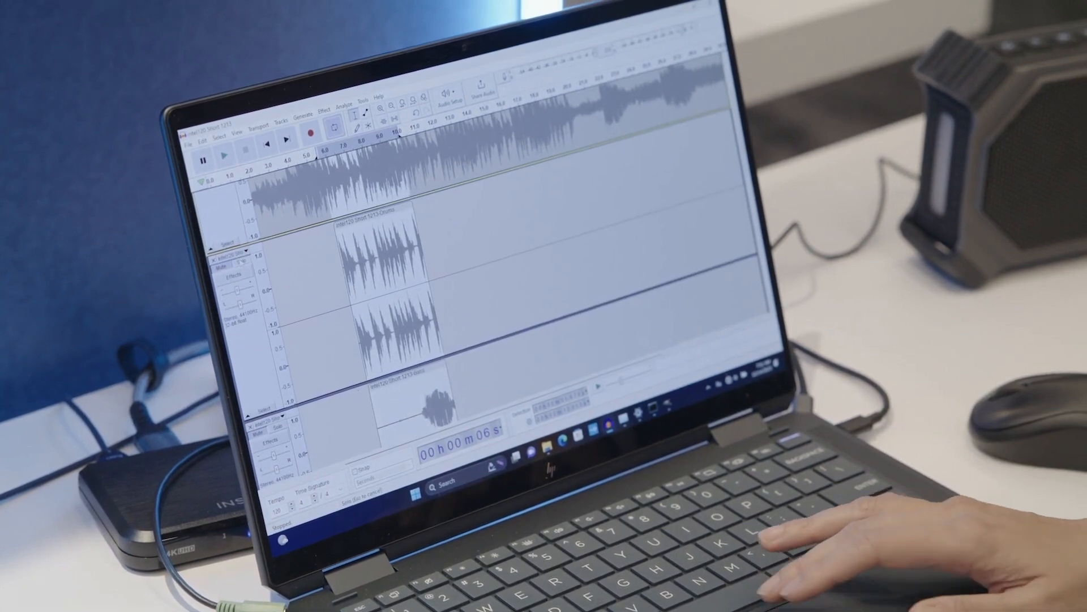
click(242, 262)
key(space)
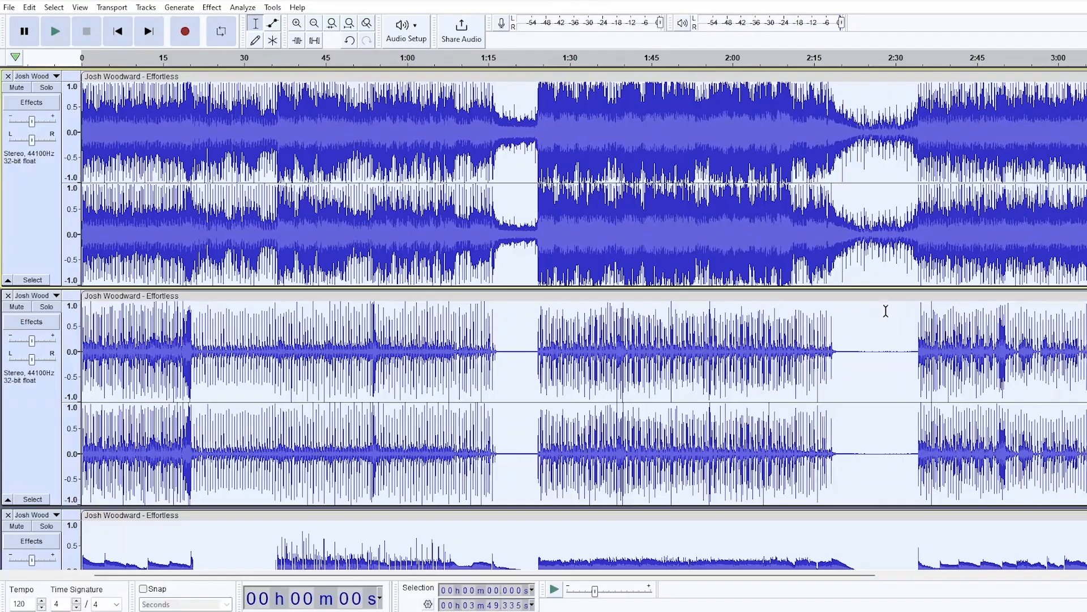
click(886, 310)
scroll(881, 317, down, 10)
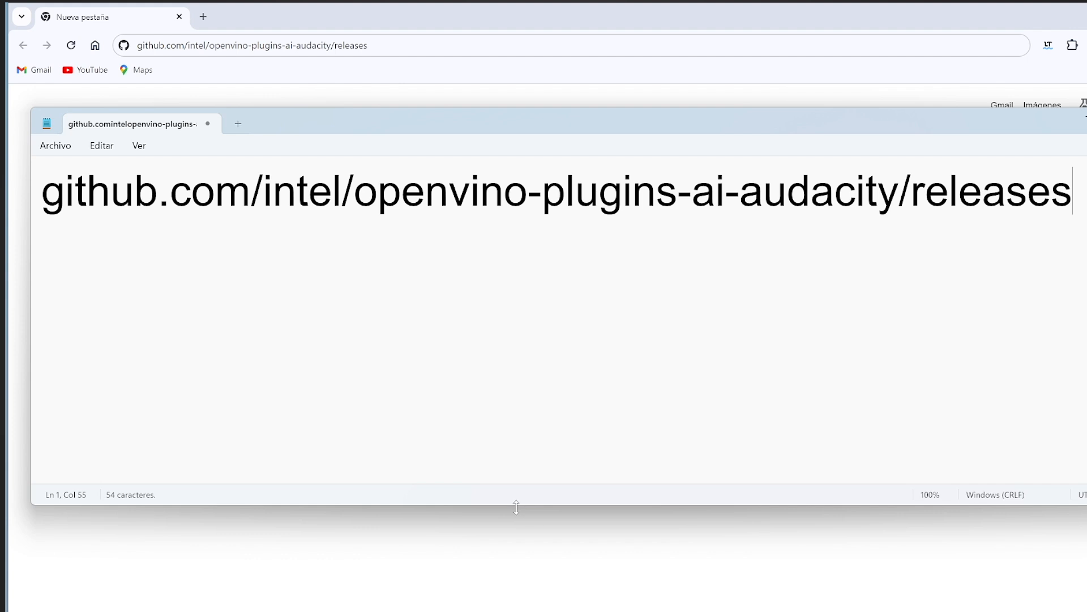
- Load github.com/intel/openvino-plugins-ai-audacity/releases in the browser and save openvino-models.zip from the release assets to the Escritorio folder
click(780, 610)
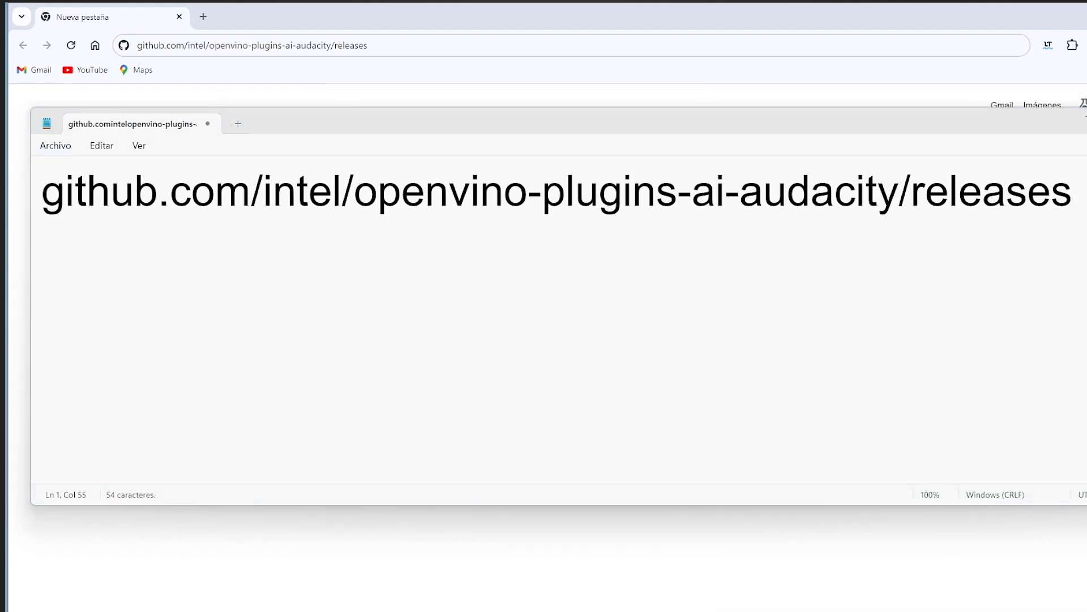
key(Return)
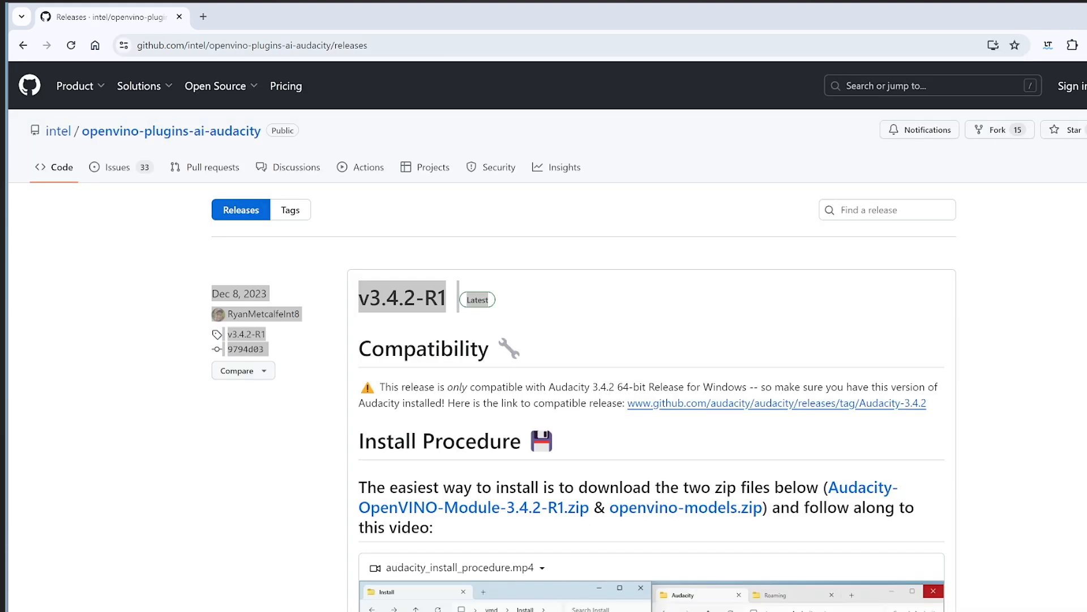
scroll(447, 439, down, 6)
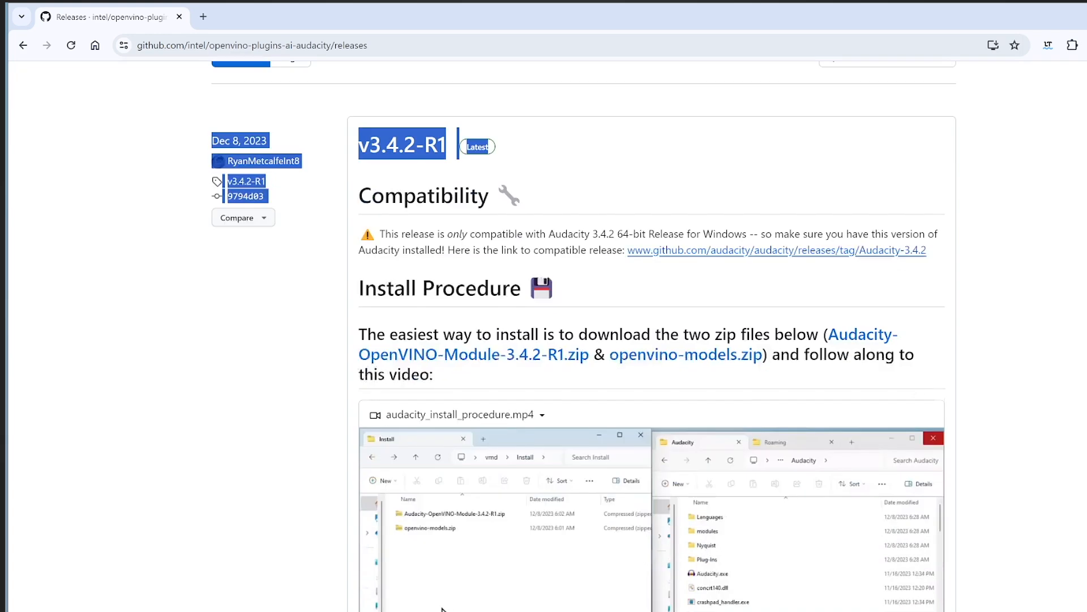
scroll(652, 336, down, 15)
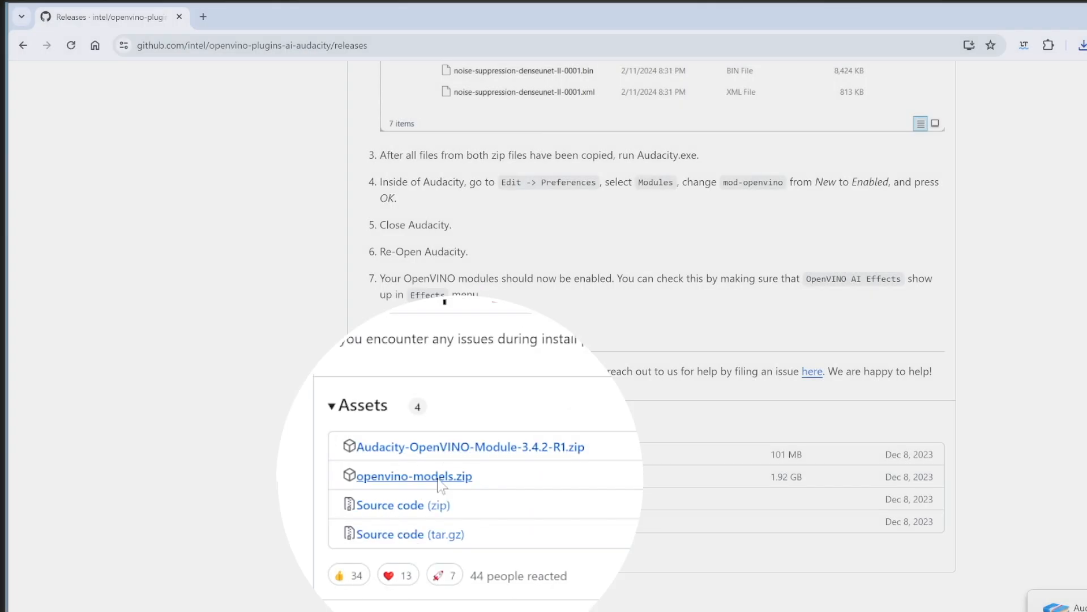
click(397, 476)
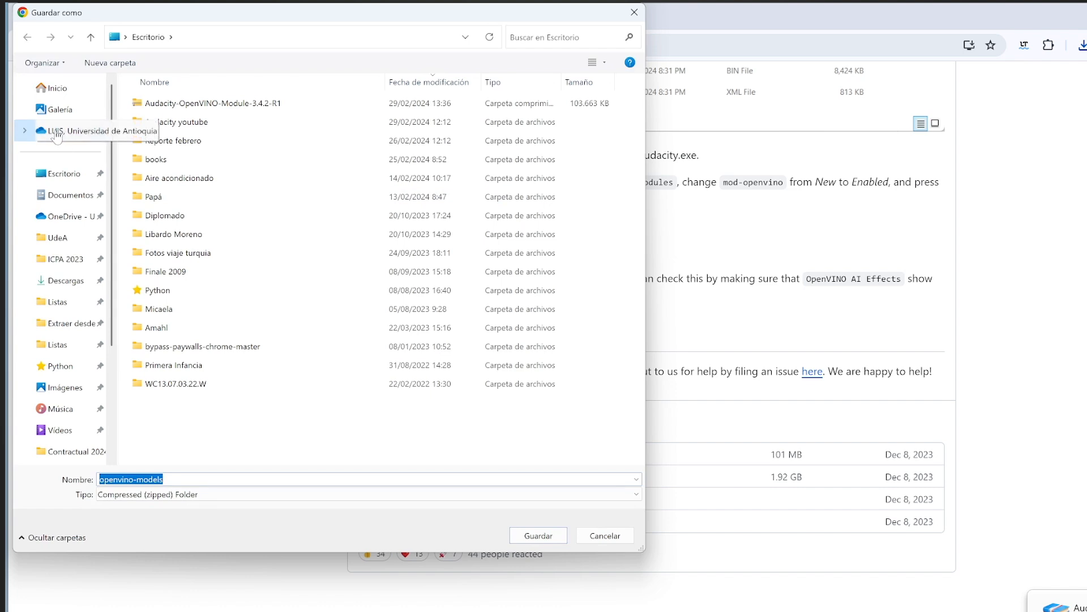
click(537, 535)
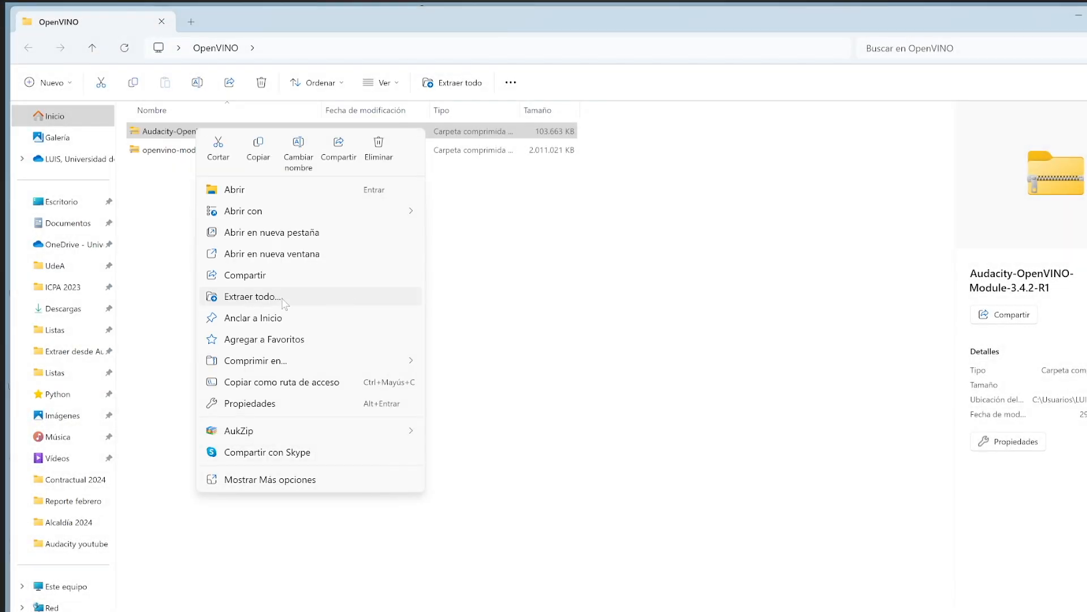
- Extract the Audacity-OpenVINO-Module-3.4.2-R1 zip into a folder of the same name inside the OpenVINO folder
click(281, 311)
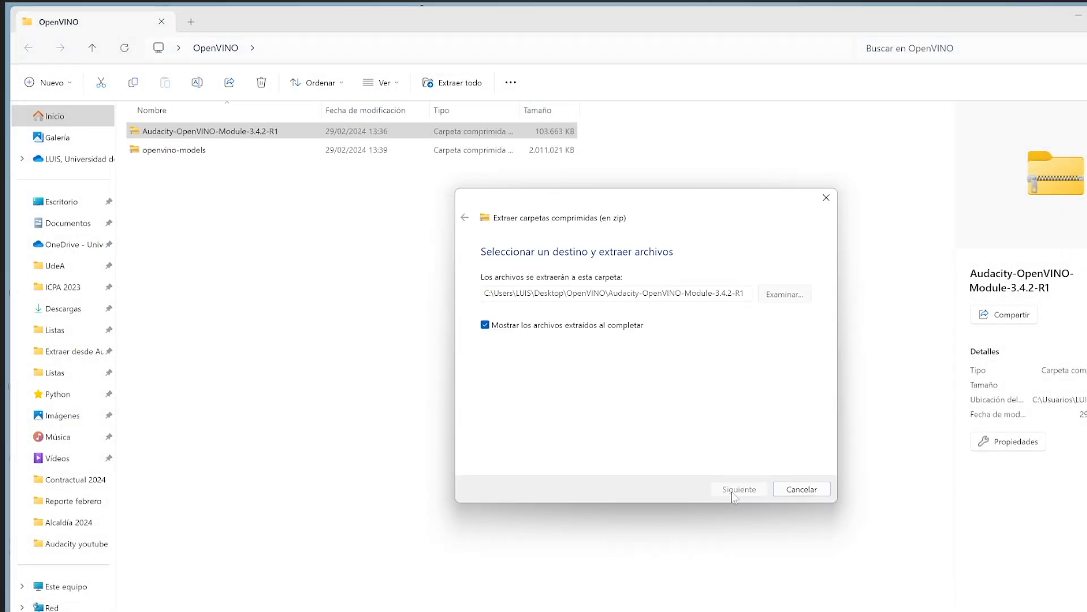
click(732, 495)
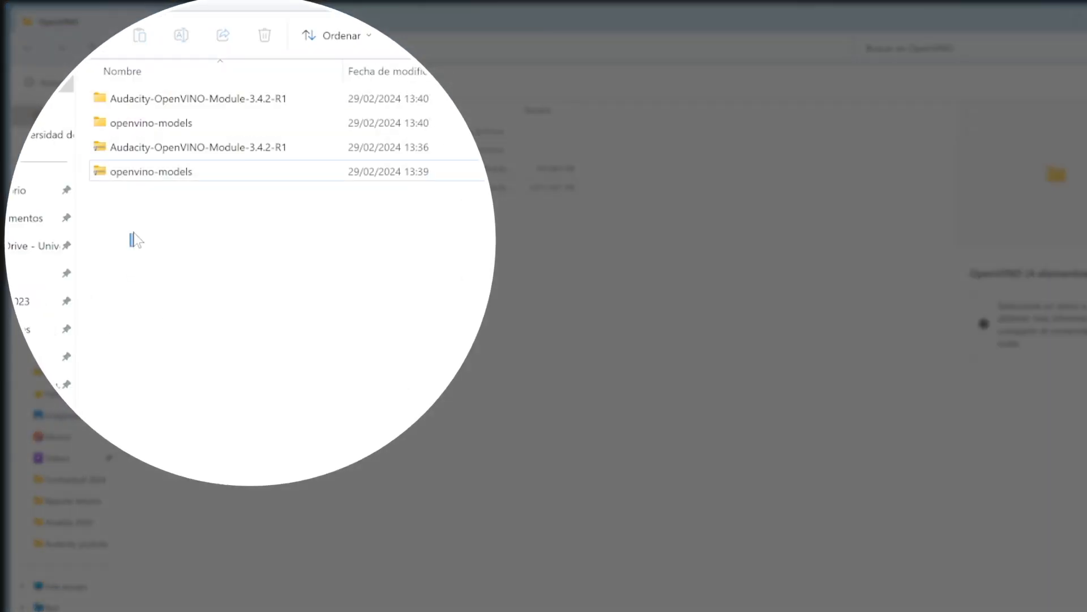
- Delete the Audacity-OpenVINO-Module-3.4.2-R1 and openvino-models zip files, keeping the extracted folders
drag(135, 234, 141, 152)
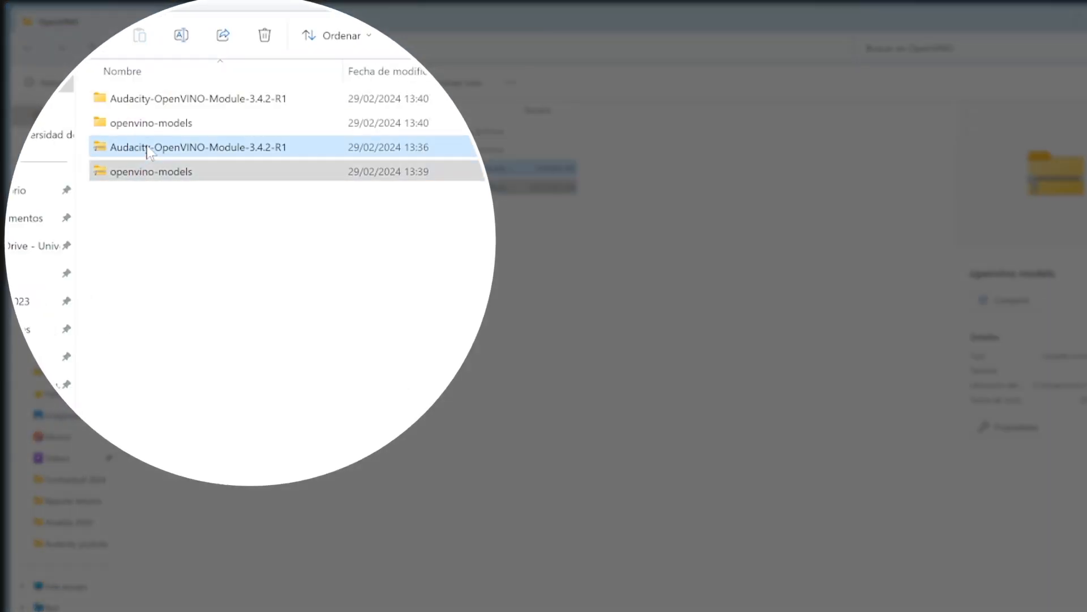
right_click(148, 151)
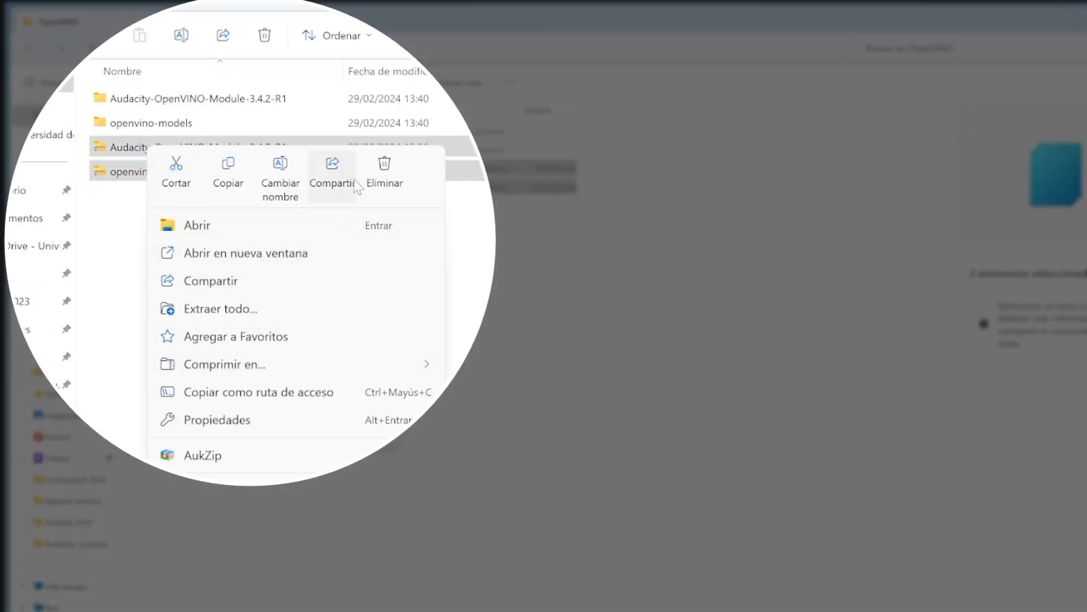
click(385, 169)
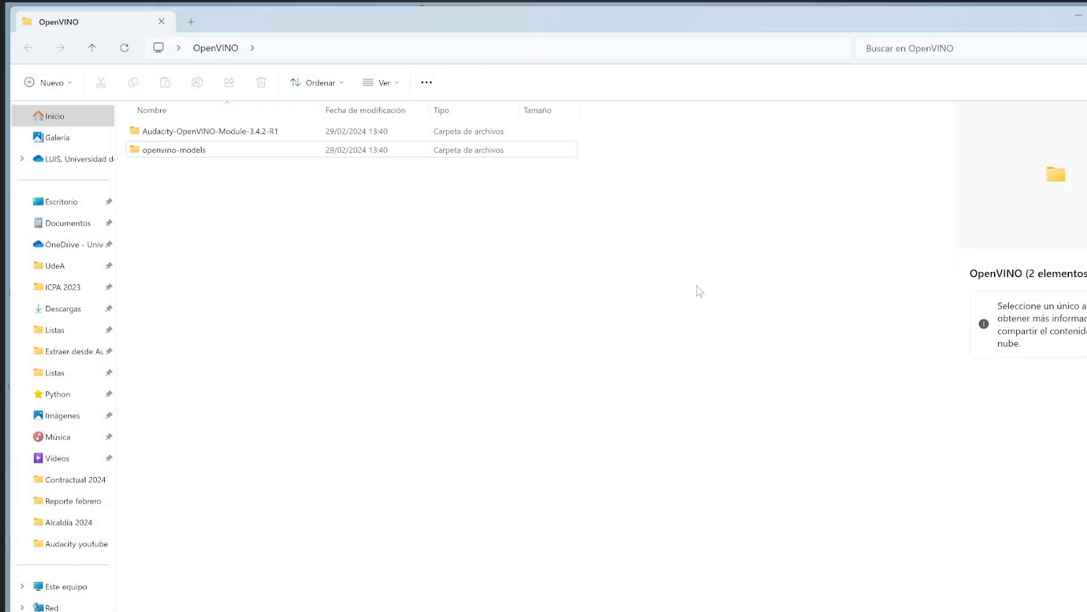
- Open the Audacity installation folder on Disco local (C:) under Archivos de programa, Muse
click(60, 587)
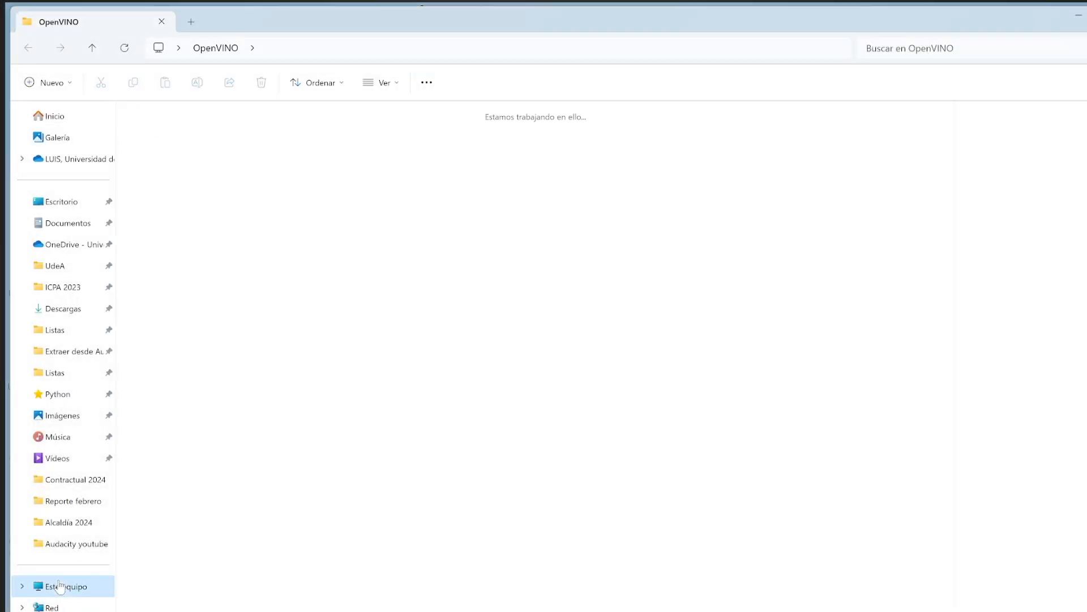
double_click(219, 128)
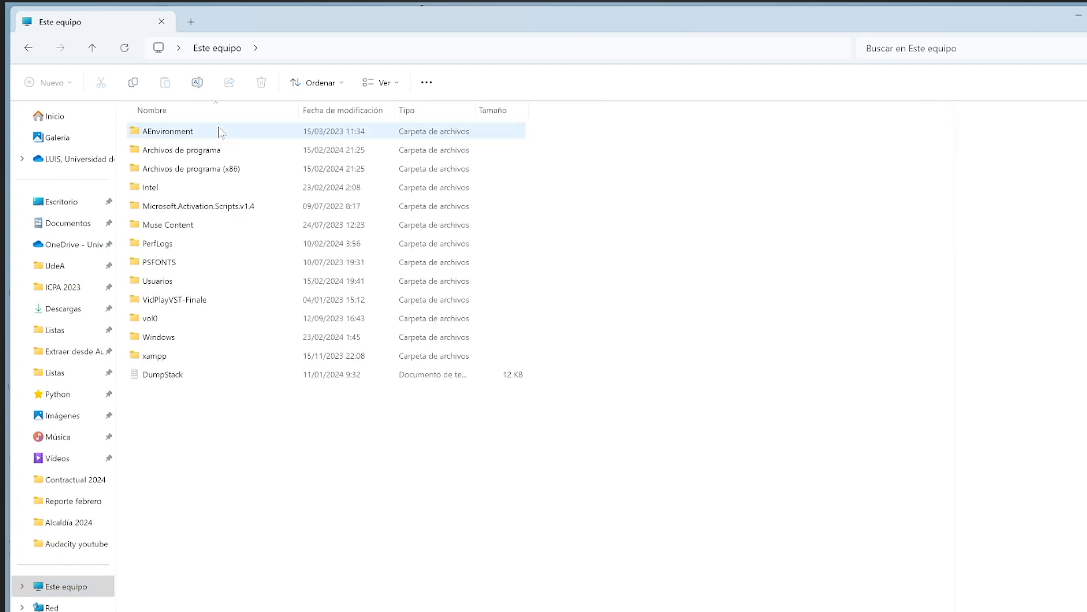
double_click(181, 151)
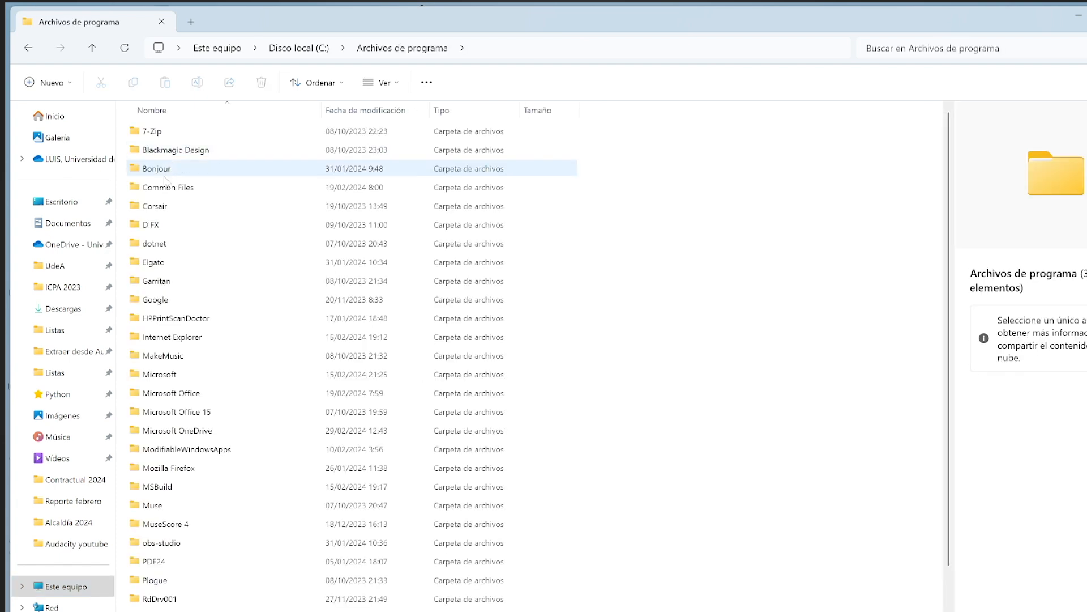
double_click(158, 506)
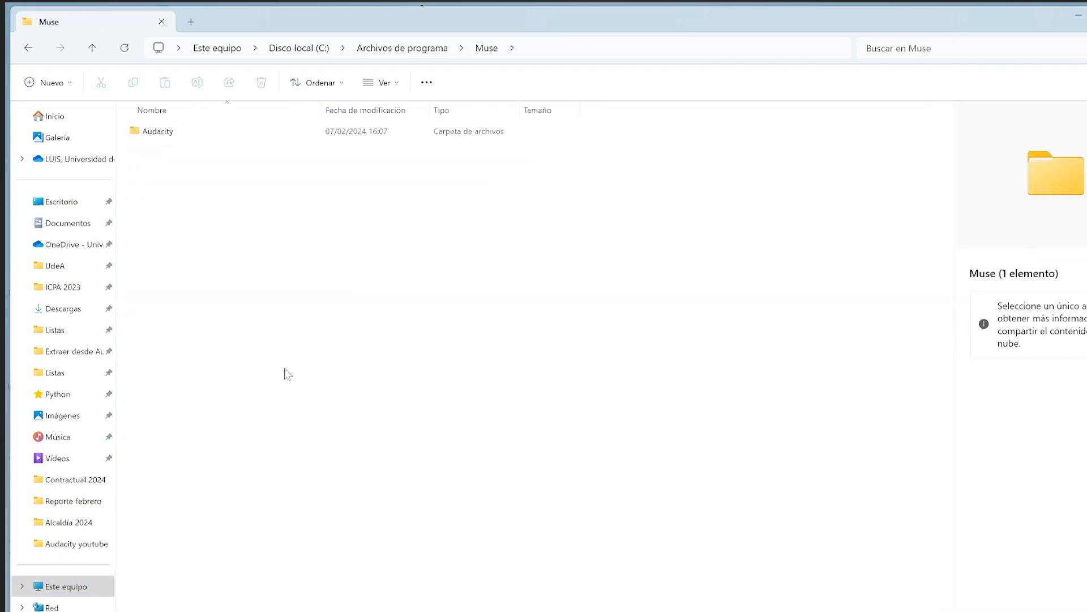
double_click(164, 136)
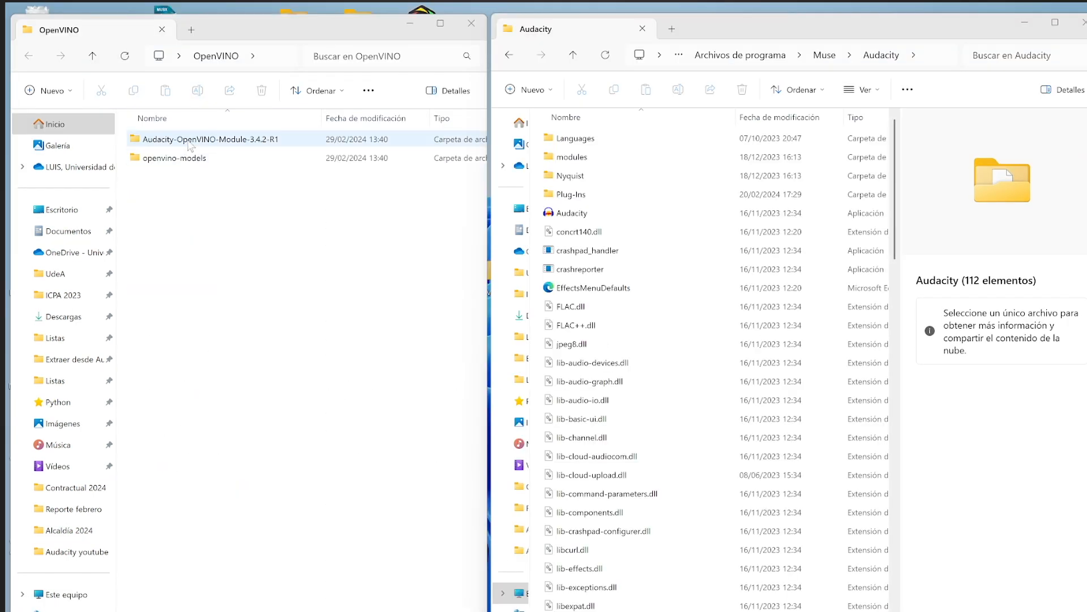
- Move all contents of the extracted Audacity-OpenVINO-Module-3.4.2-R1 folder into the Audacity installation folder, granting administrator permission
double_click(182, 141)
key(ctrl+a)
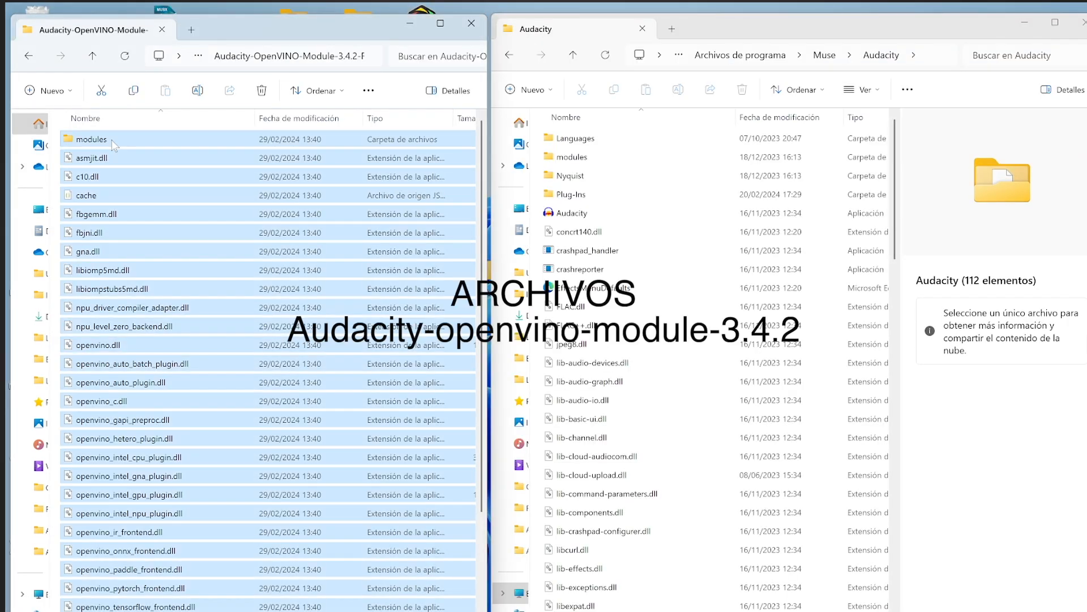
drag(114, 145, 688, 414)
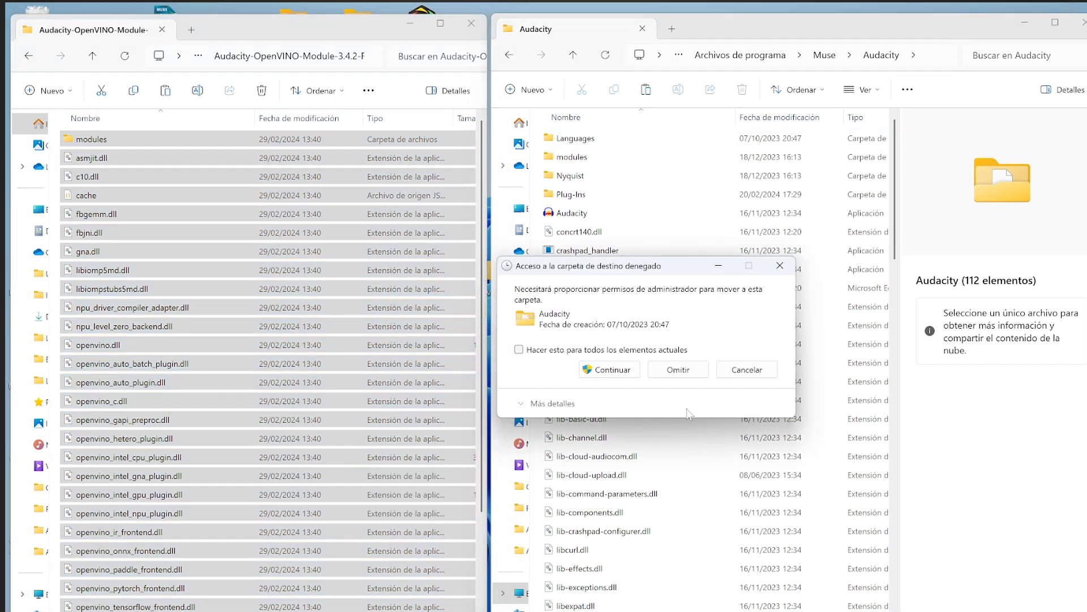
click(610, 369)
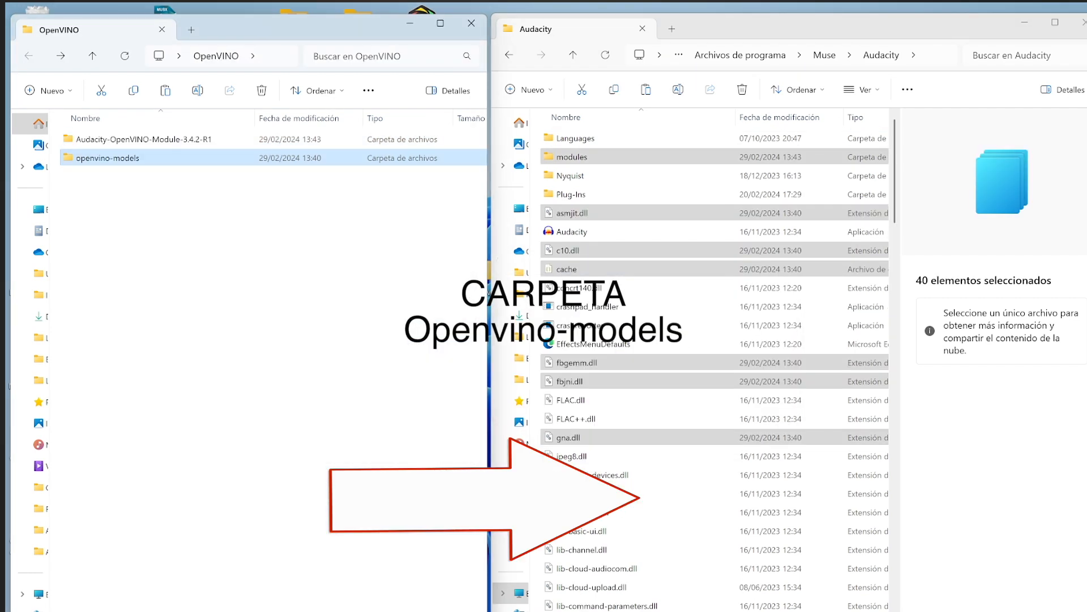
- Move the openvino-models folder into the Audacity installation folder, granting administrator permission
drag(97, 161, 656, 454)
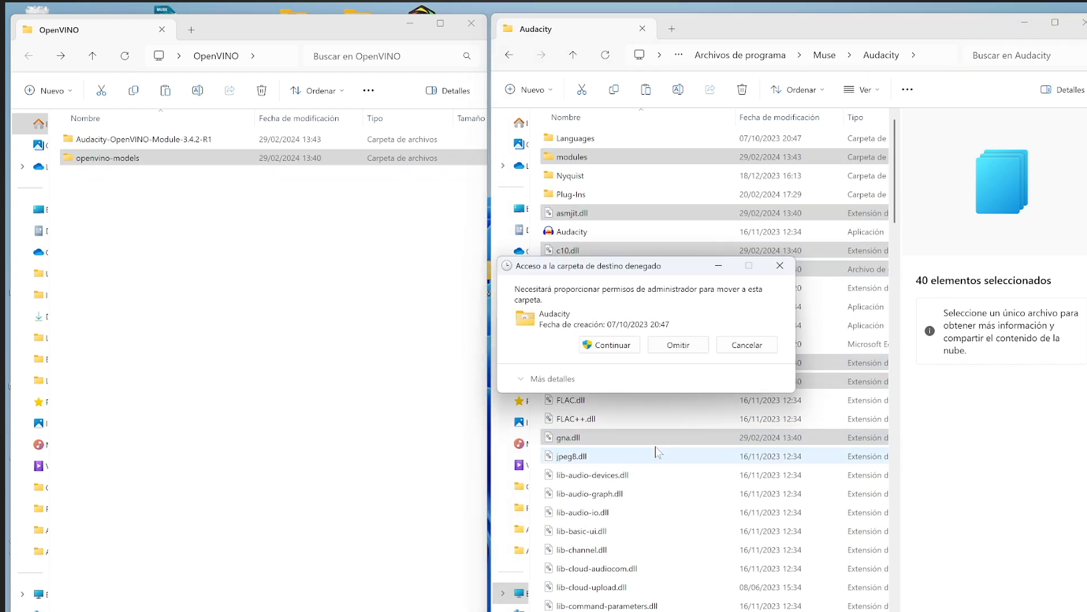
click(609, 344)
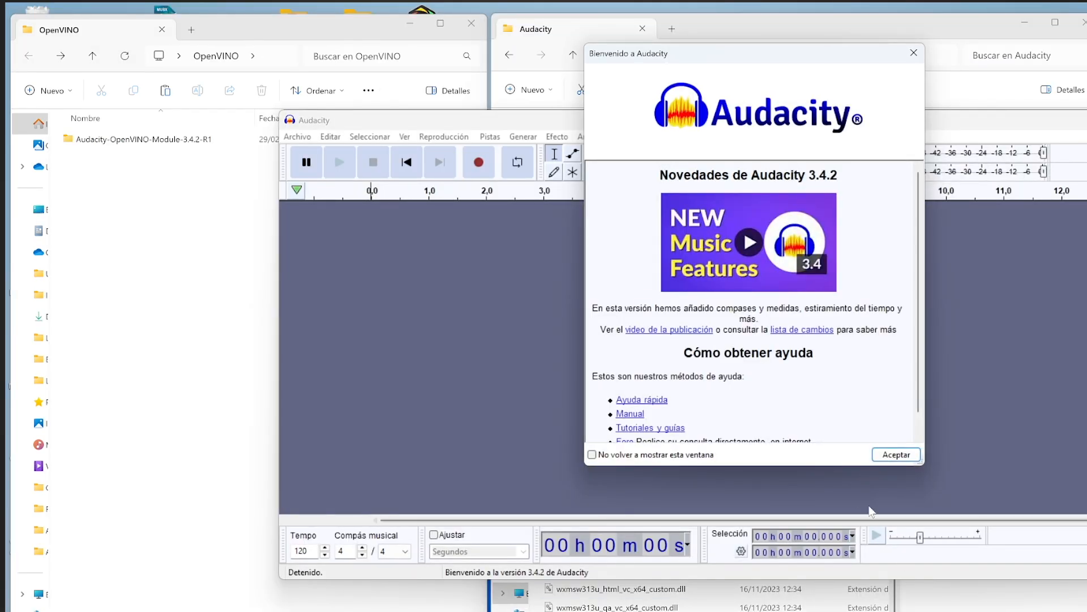
- Dismiss Audacity's welcome window and set the mod-openvino module to Habilitado in the preferences
click(895, 454)
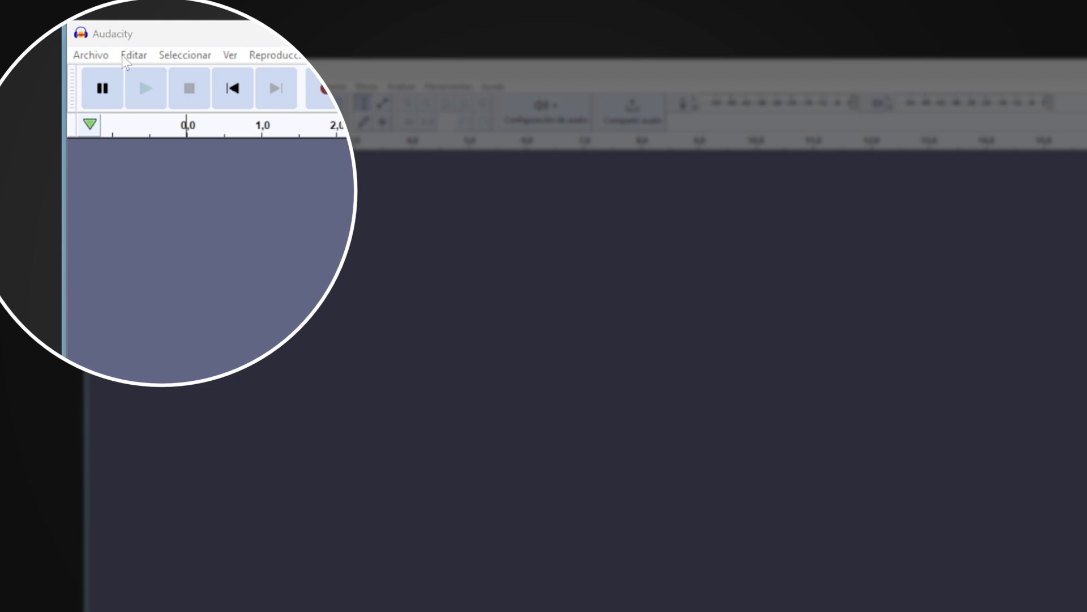
click(123, 57)
click(200, 345)
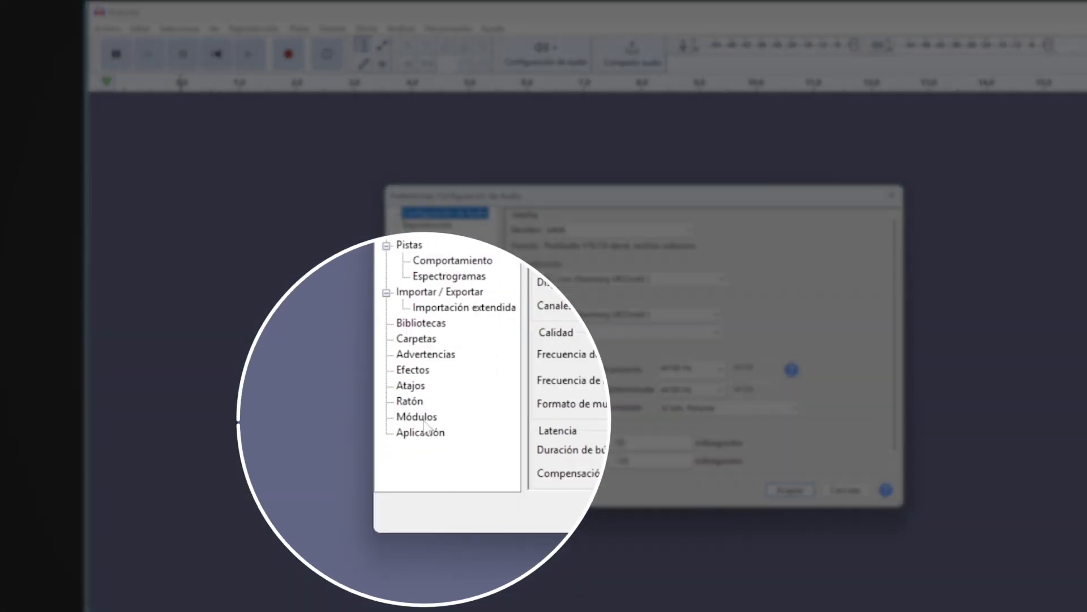
click(421, 418)
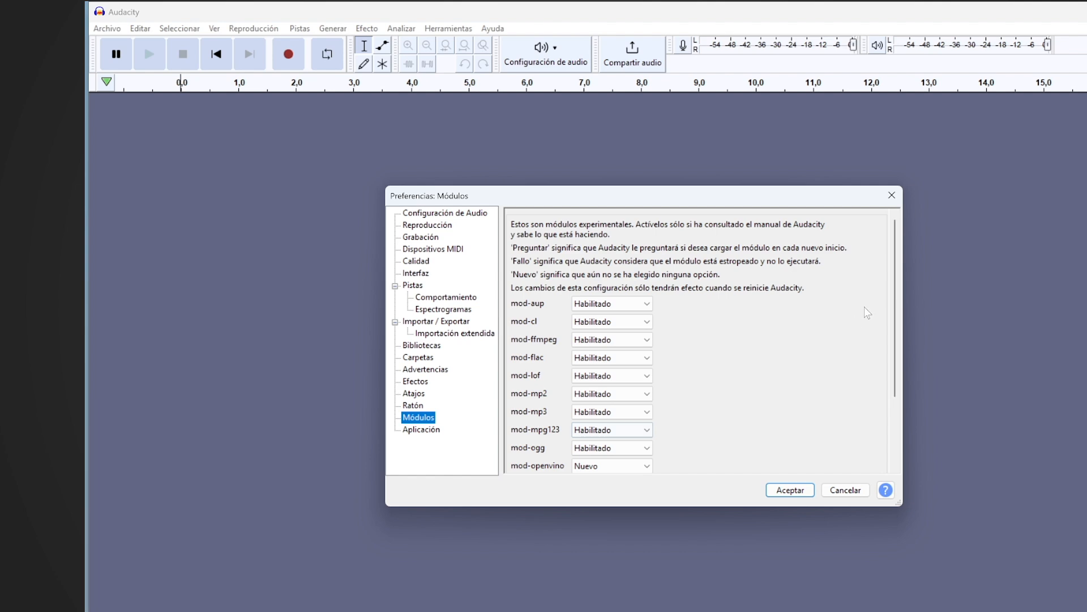
scroll(623, 368, down, 5)
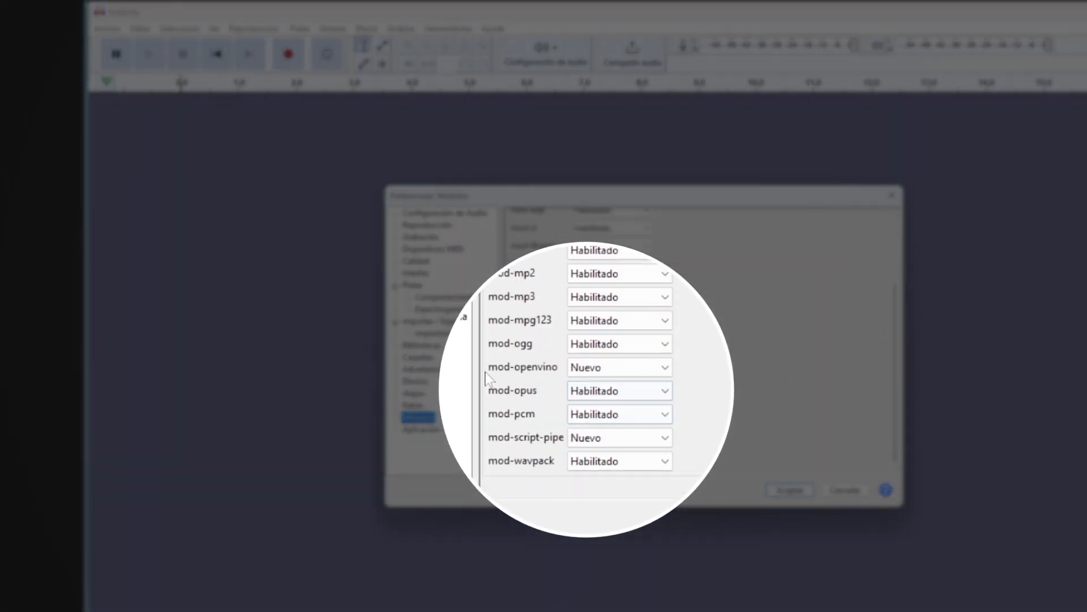
click(664, 368)
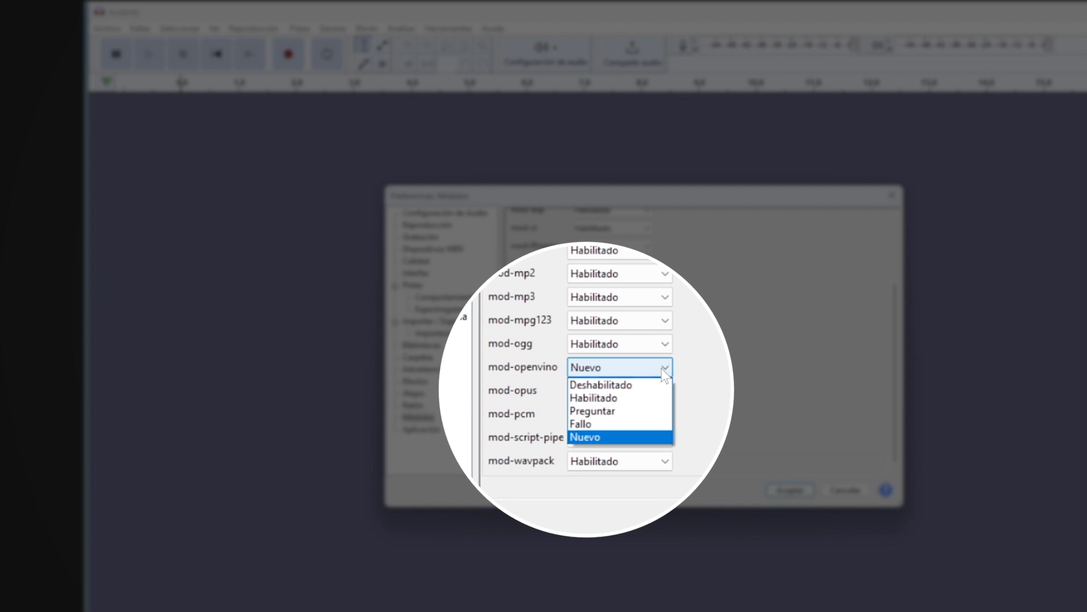
click(643, 399)
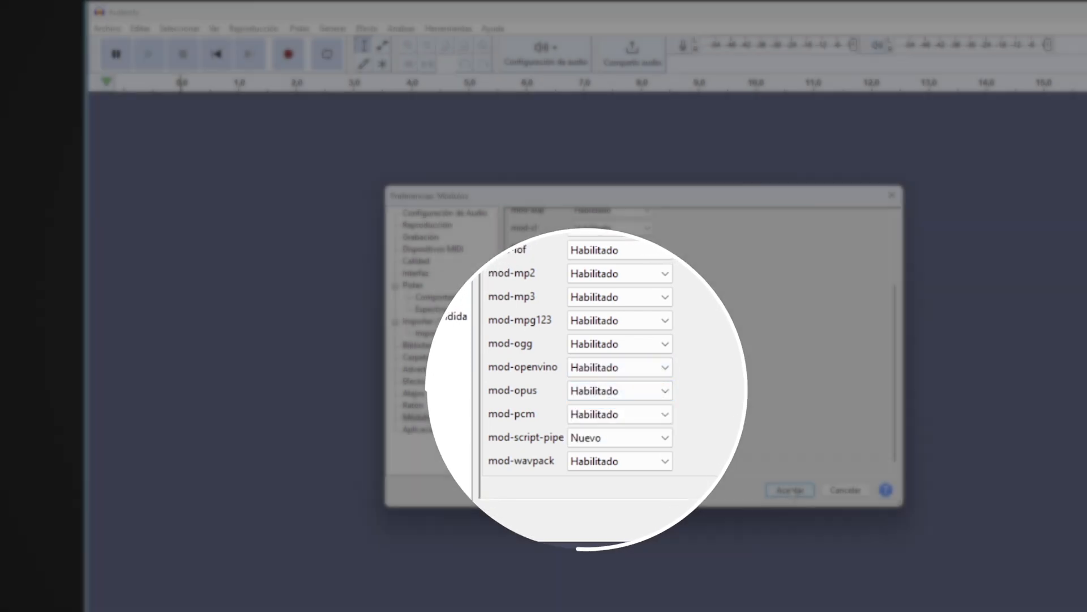
click(791, 491)
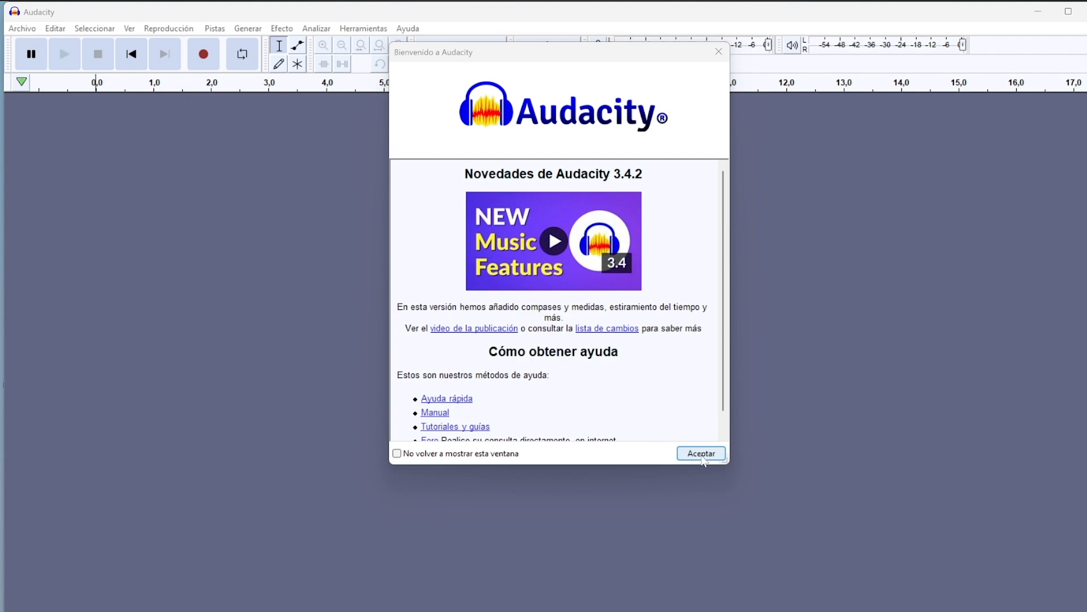
- Select about 0.6 to 2.5 s of the Audio 1 clip and check the available effects, analyzers and generators for OpenVINO entries
drag(239, 150, 129, 150)
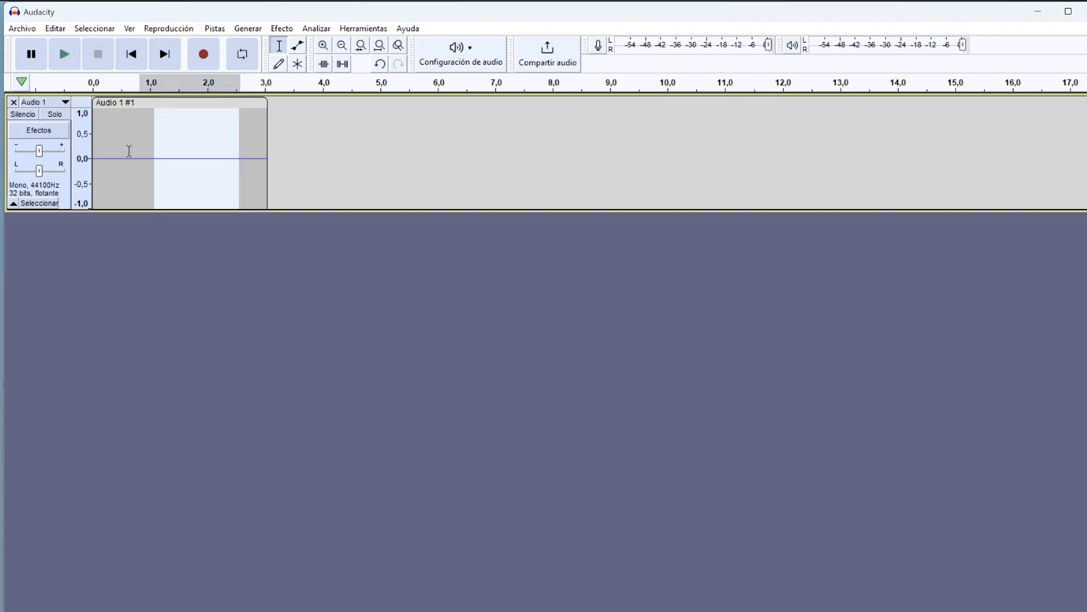
click(281, 29)
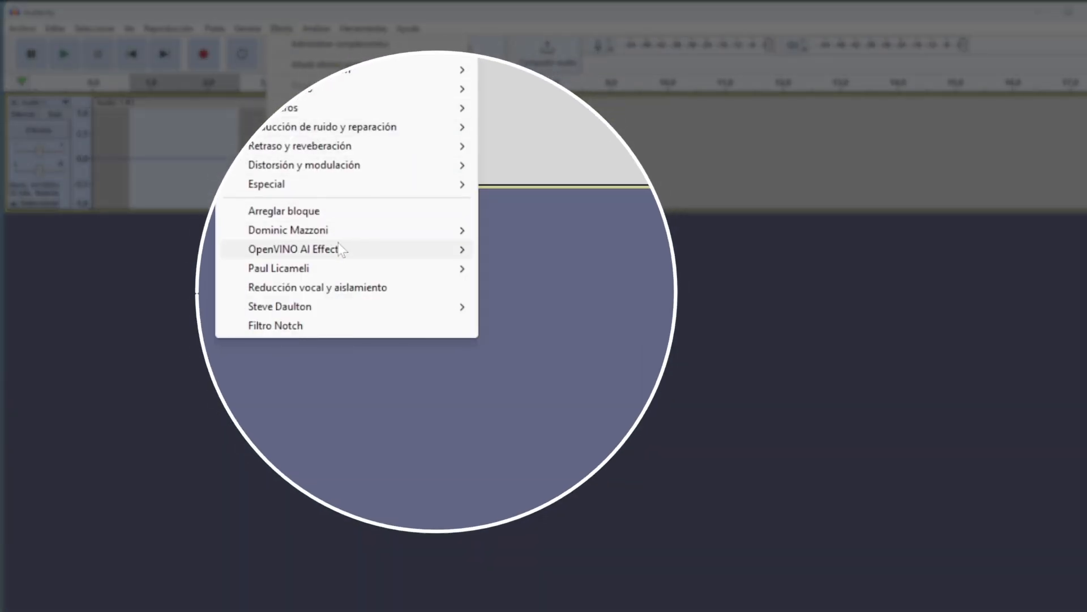
mouse_move(378, 259)
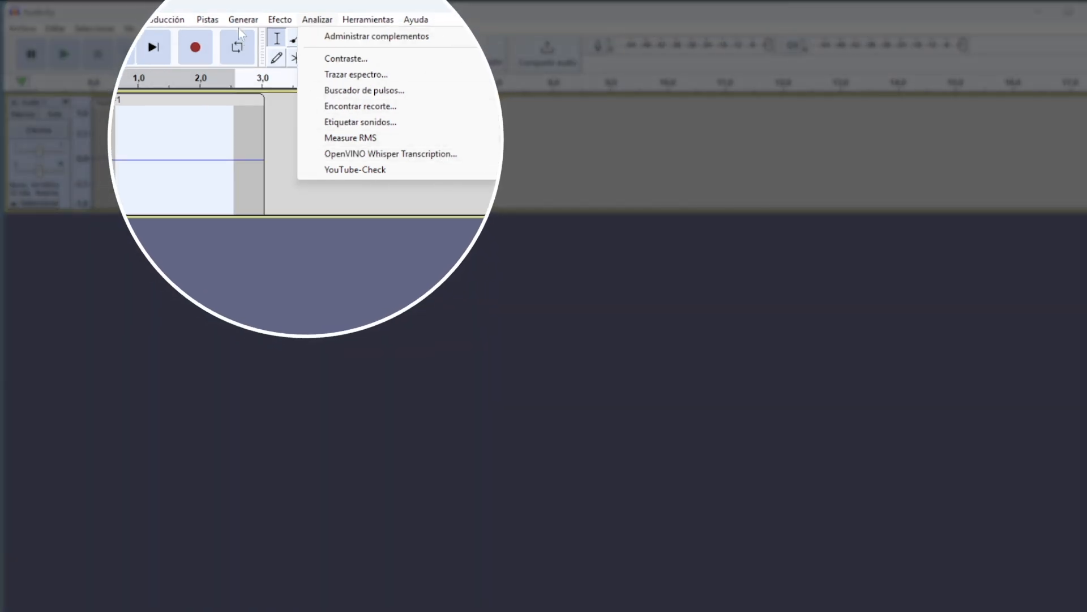
mouse_move(243, 28)
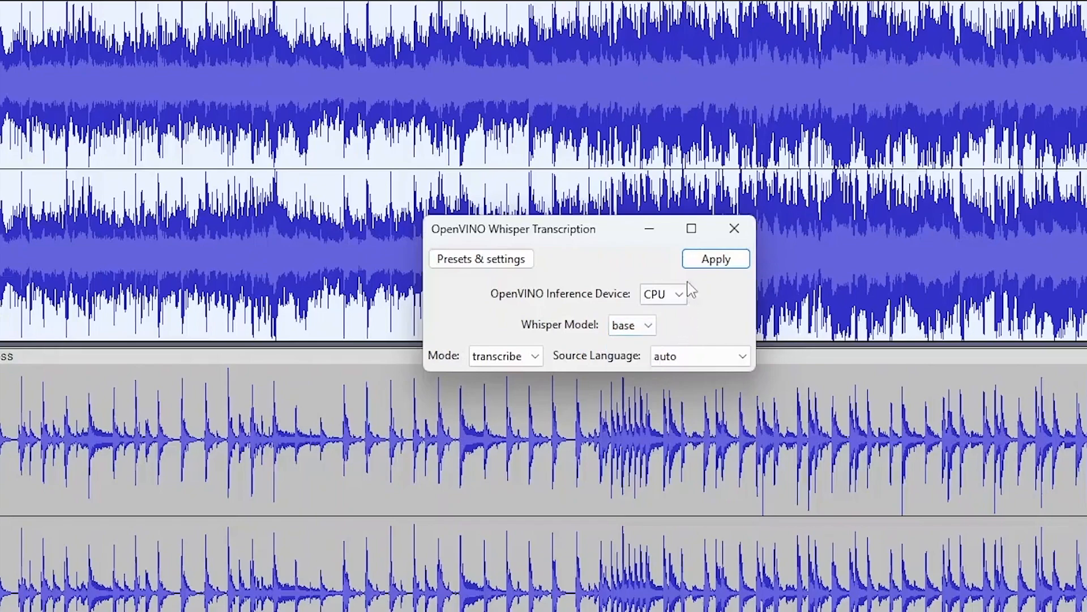
- Run OpenVINO Whisper Transcription on CPU with the base model, transcribe mode and auto source language, and review the lyric labels
click(705, 262)
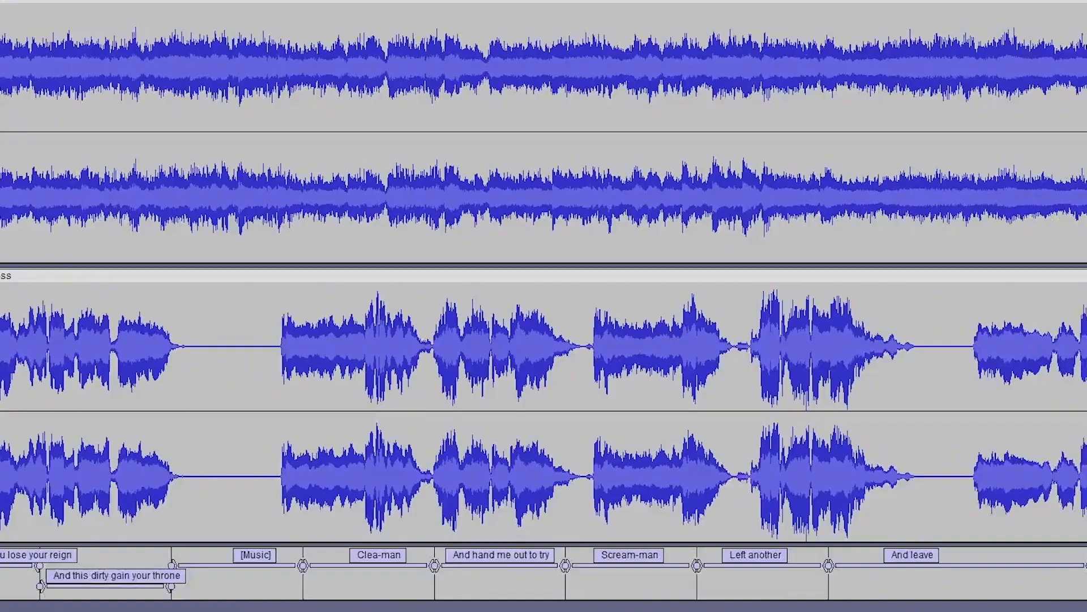
scroll(544, 311, left, 10)
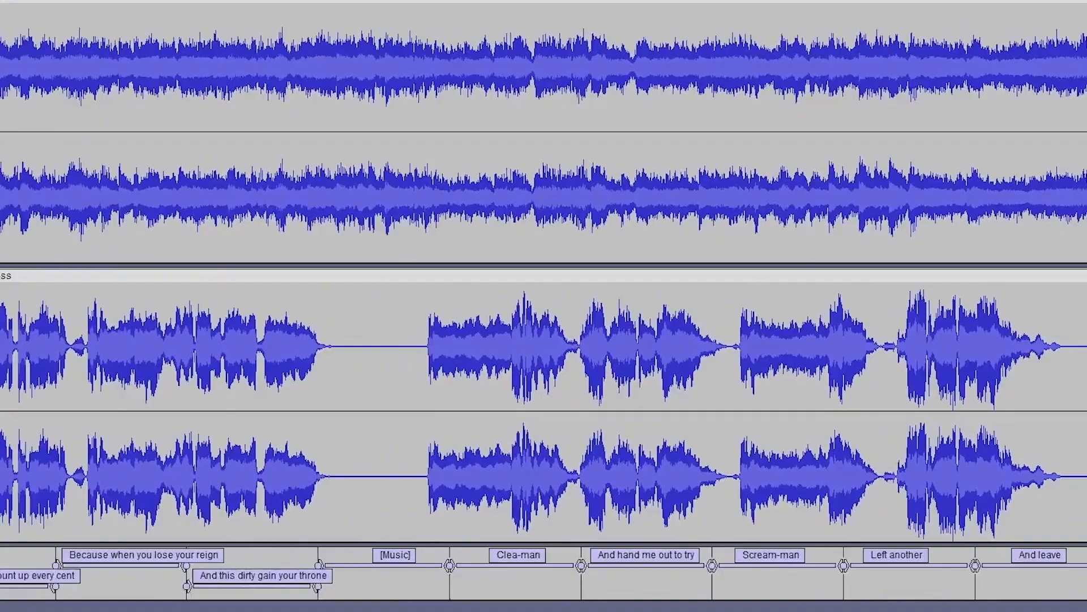
scroll(544, 312, left, 5)
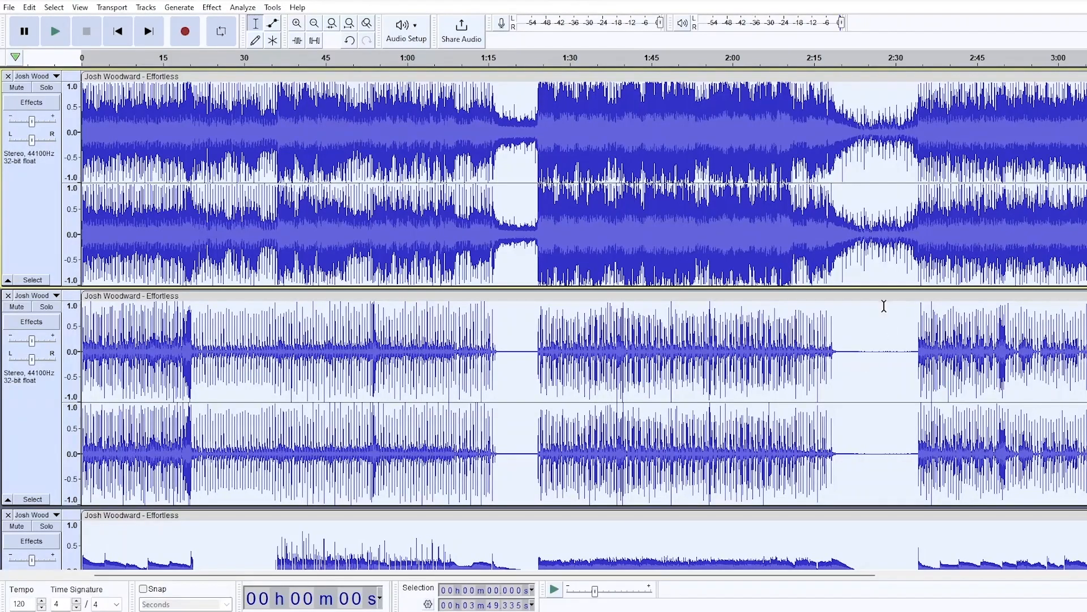
- Place the cursor at about 2:29 in the second track, view the tracks below, and apply Whisper Transcription with the base model
click(889, 309)
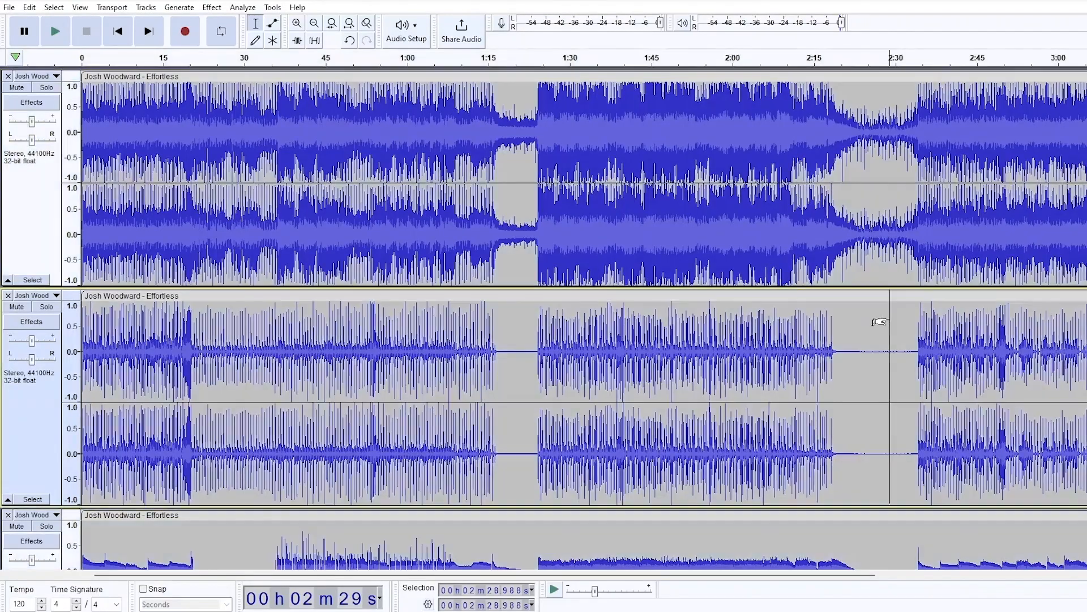
scroll(892, 340, down, 10)
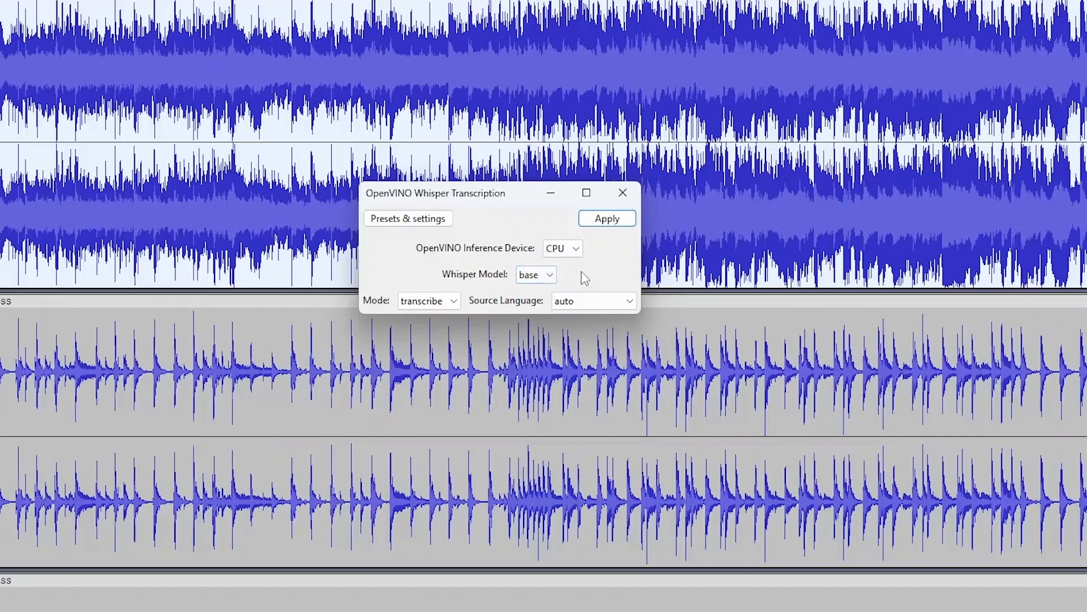
click(588, 224)
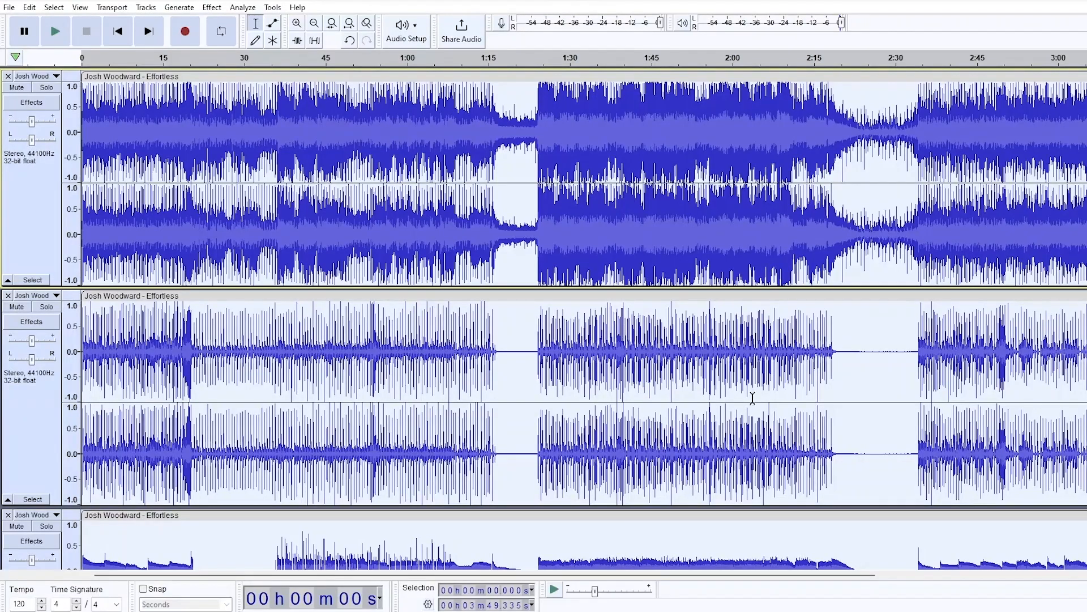
- Deselect the audio in the second track's silent gap, view the lower tracks, and transcribe the song into labels using Whisper's base model
click(886, 311)
scroll(893, 368, down, 10)
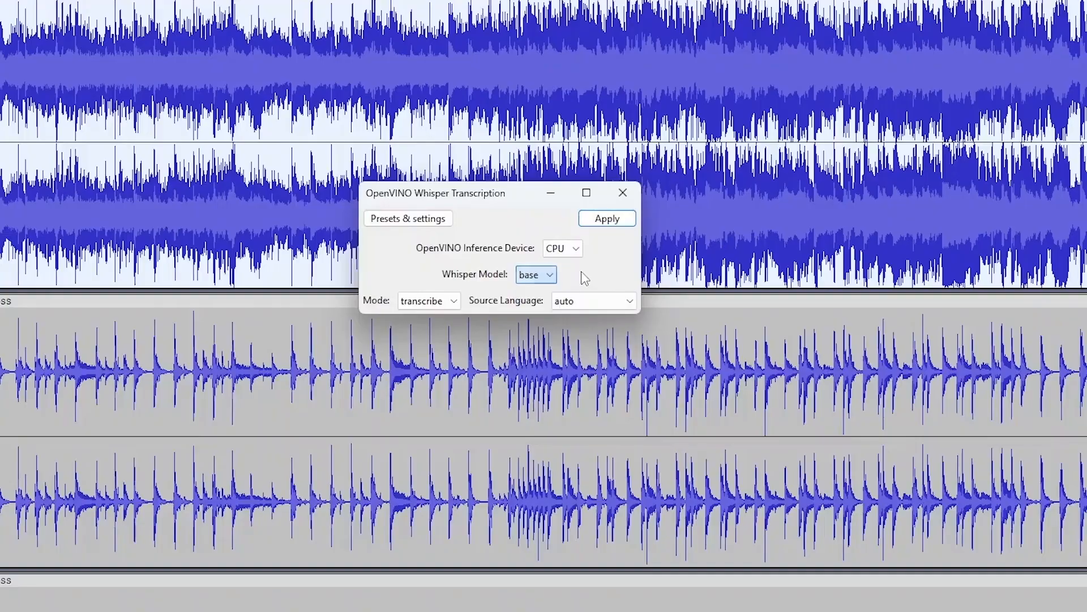
click(601, 219)
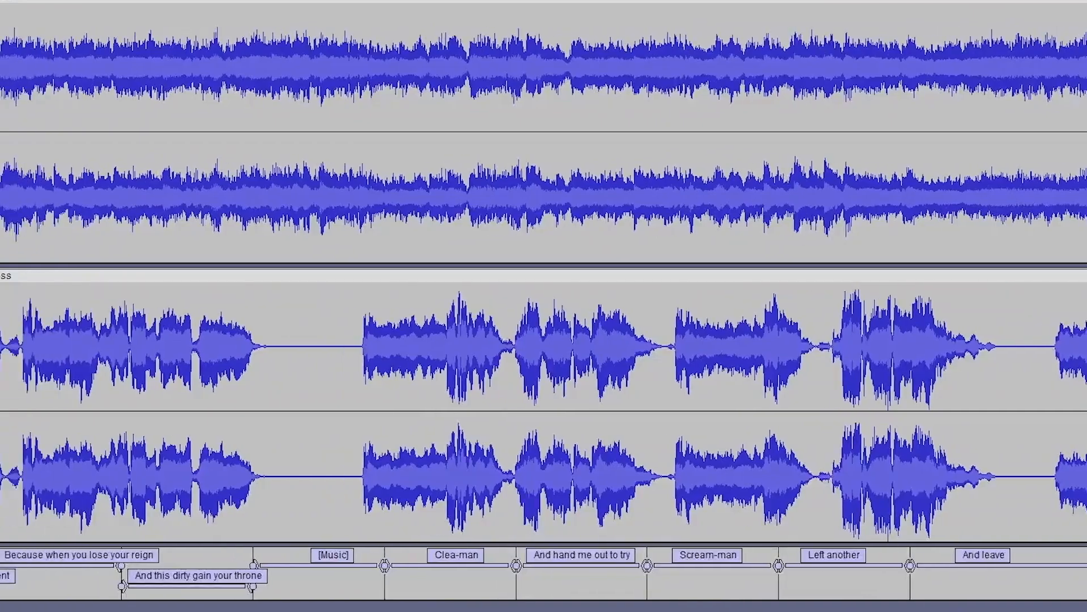
scroll(544, 312, left, 5)
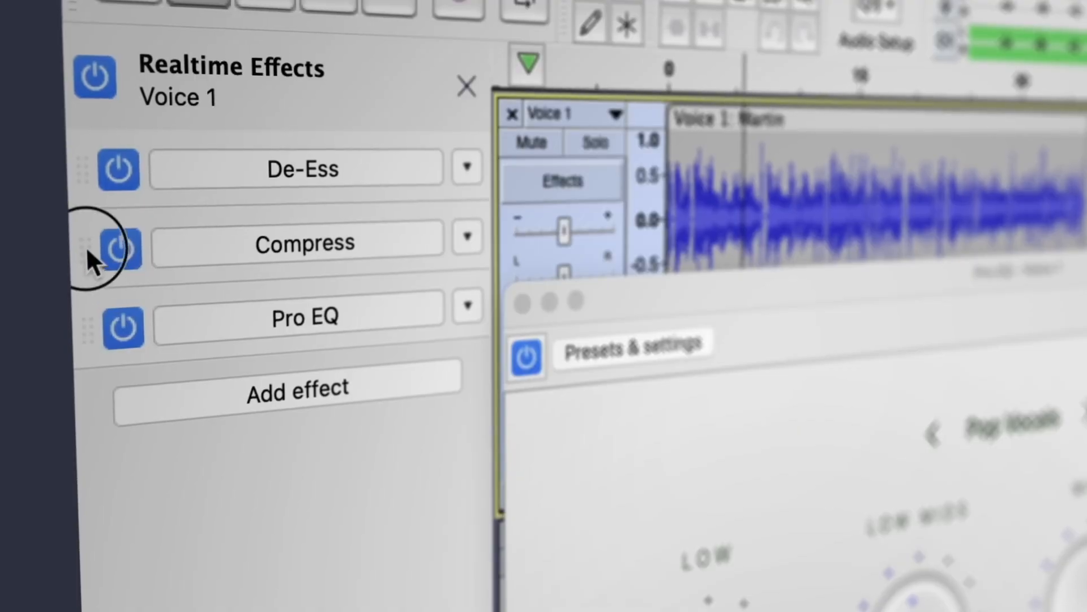
- Move Compress above De-Ess in the Voice 1 realtime effects and disable De-Ess
drag(90, 252, 91, 182)
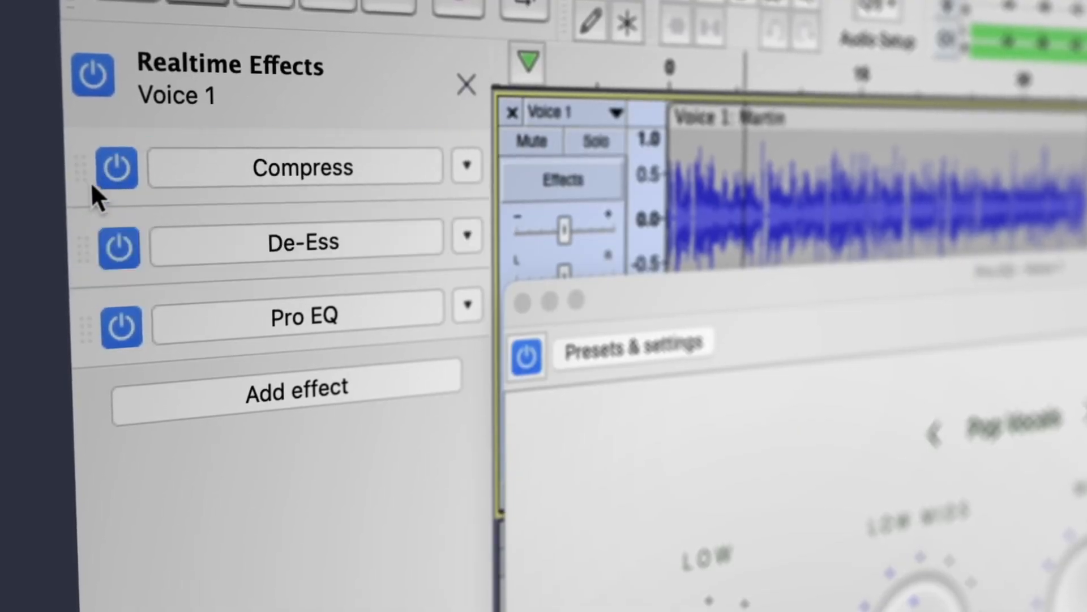
click(119, 247)
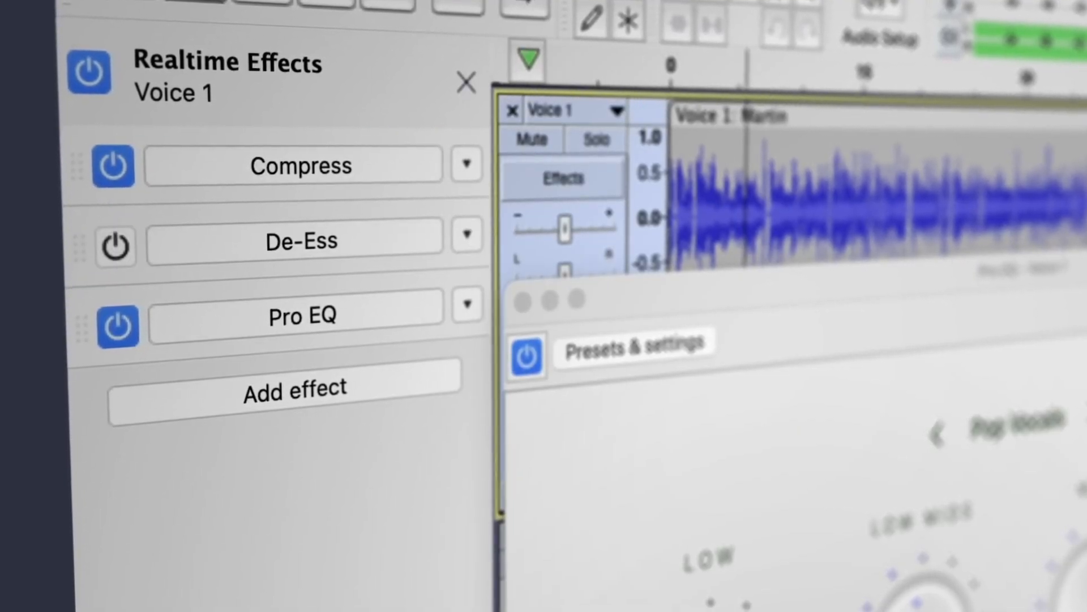